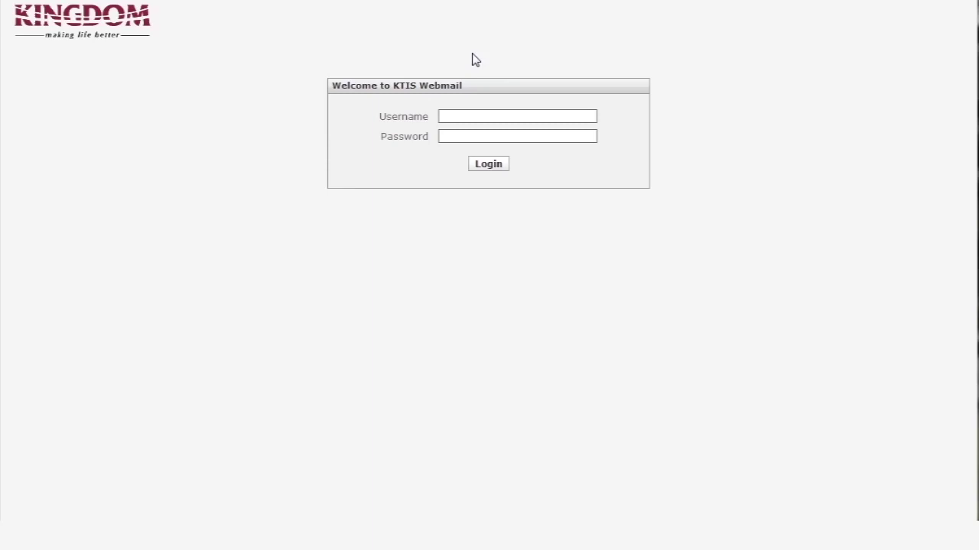
Log in with the account's username and password to reach the Inbox
left_click(457, 115)
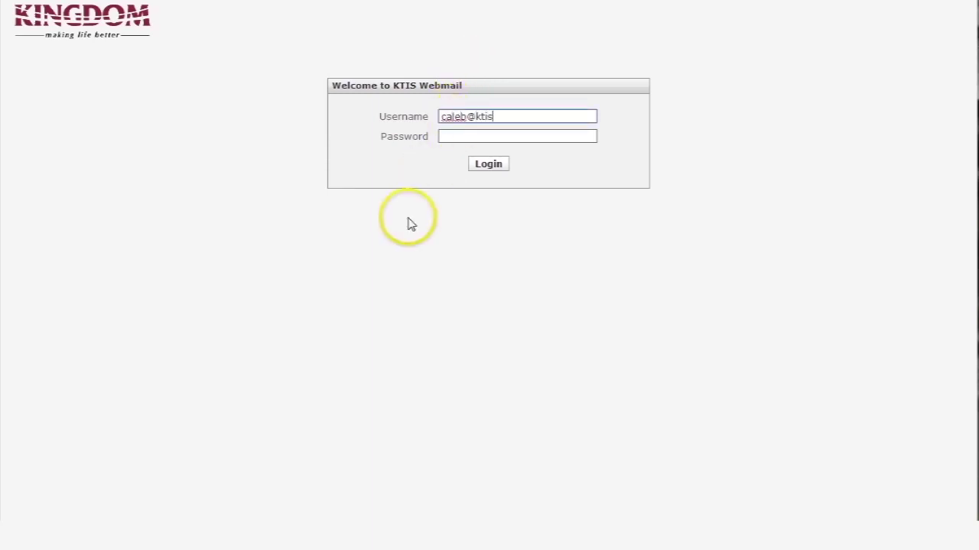
key("Tab")
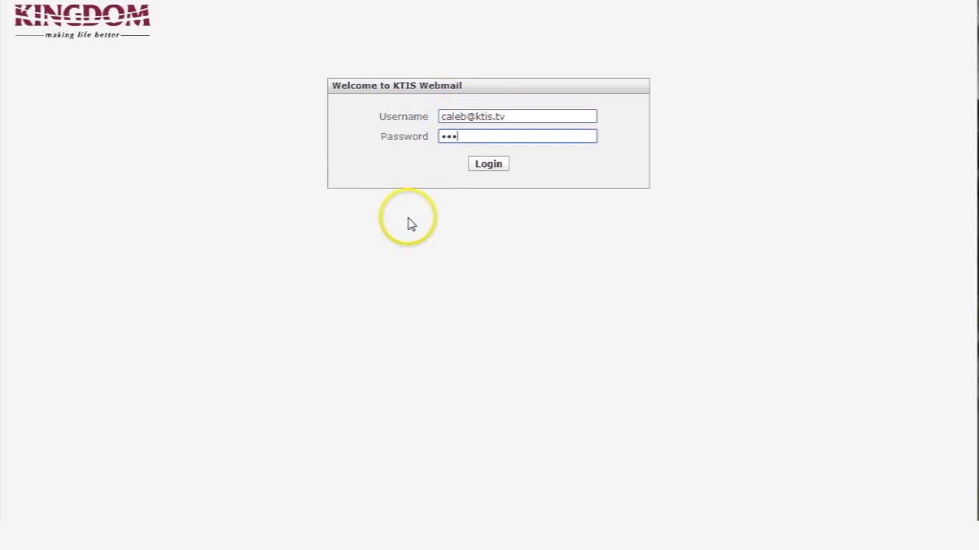
key("Return")
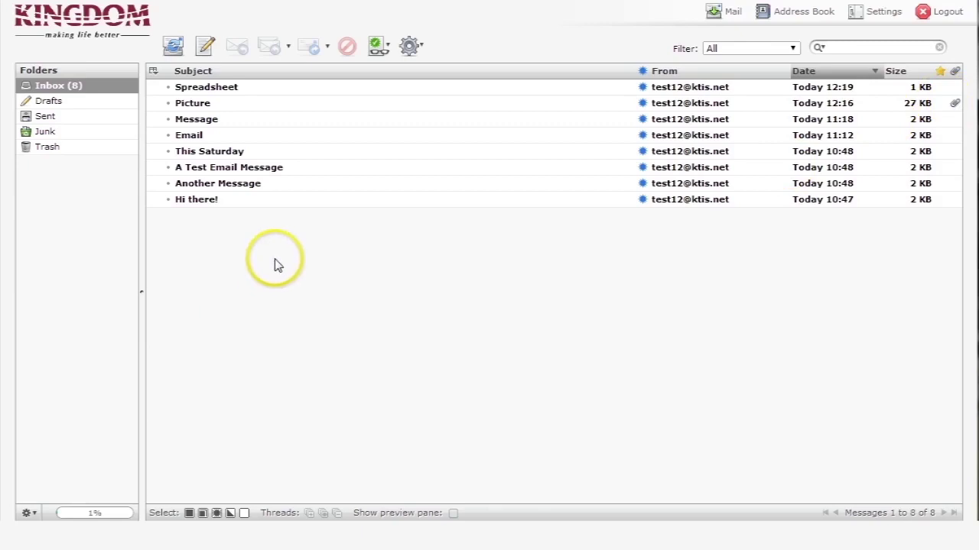
Read the Message, Email, This Saturday and A Test Email Message emails, then return to Inbox
double_click(226, 125)
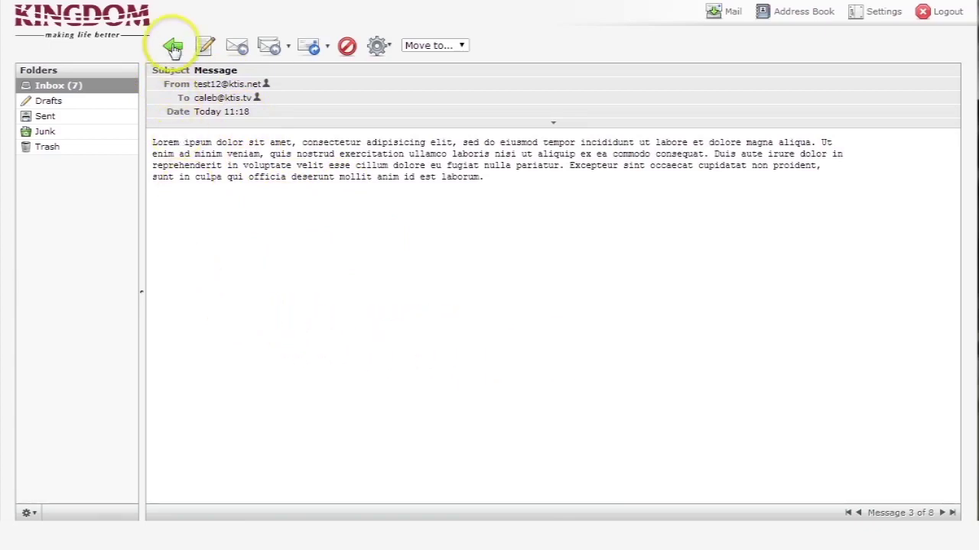
left_click(55, 85)
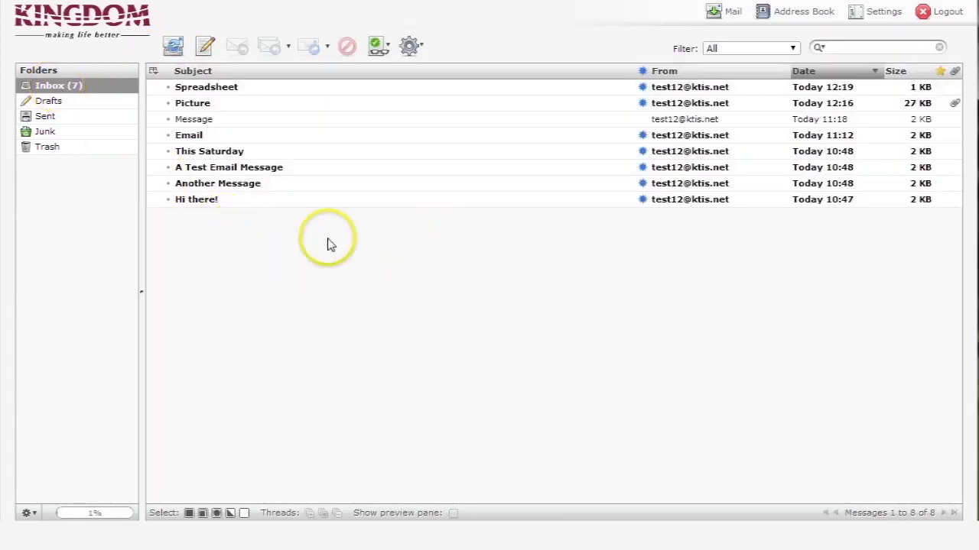
double_click(194, 139)
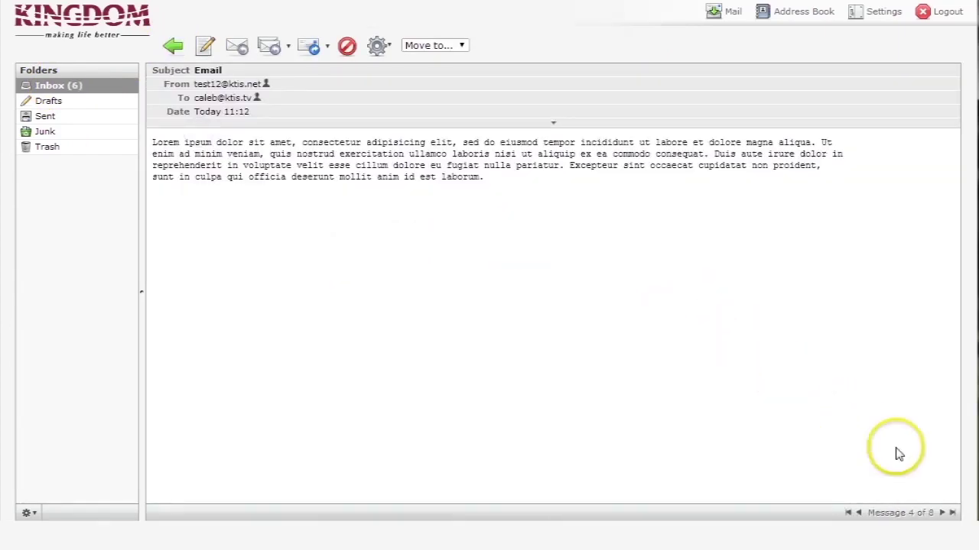
left_click(943, 514)
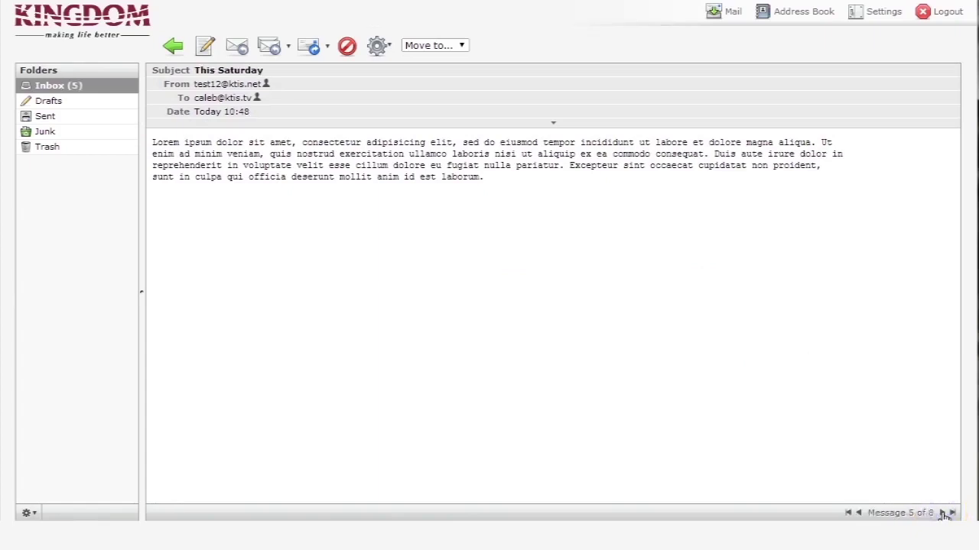
left_click(943, 514)
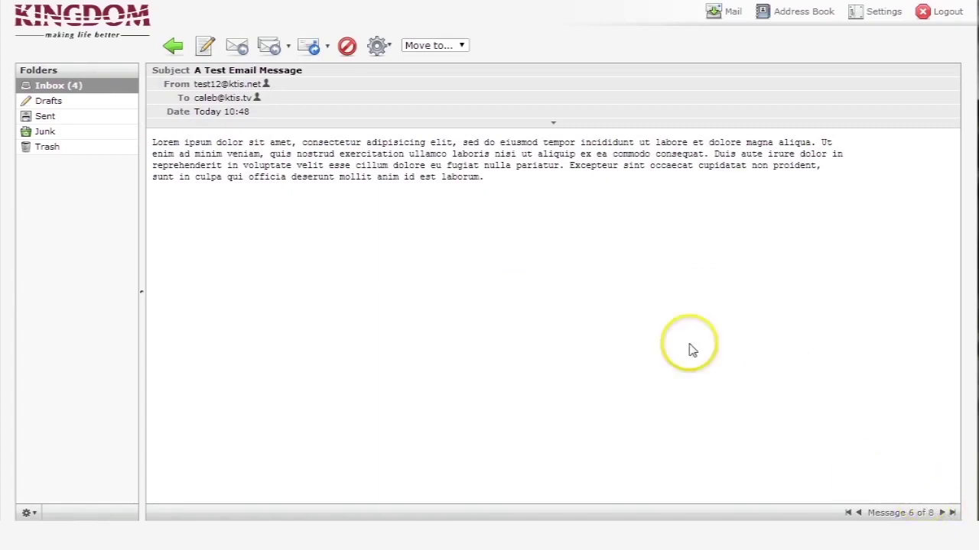
left_click(69, 89)
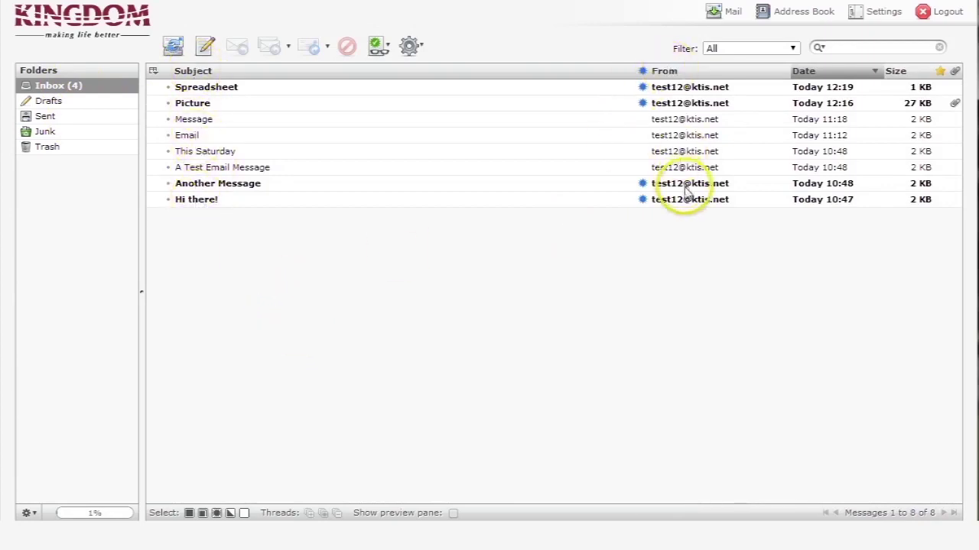
Sort the Inbox by subject, sender and date, finally by size with largest first
left_click(200, 77)
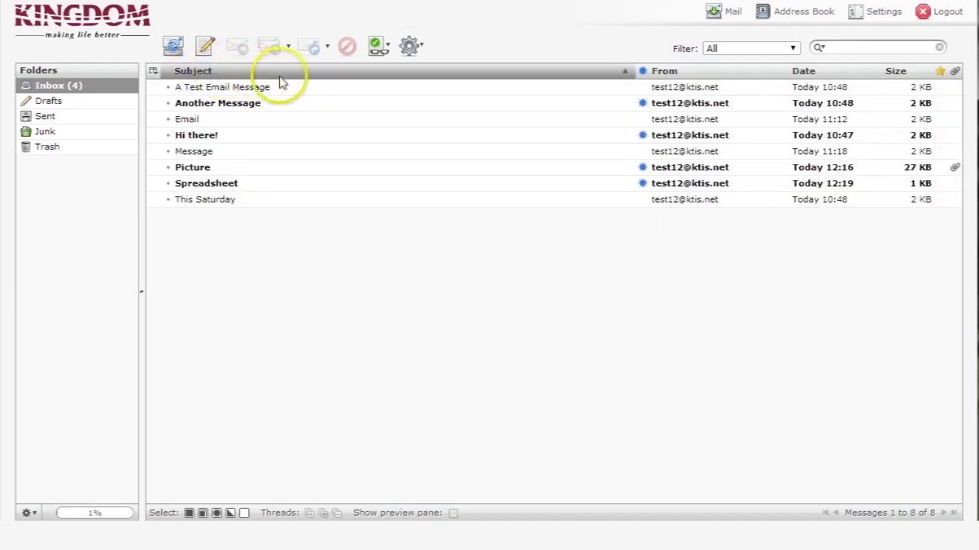
left_click(671, 77)
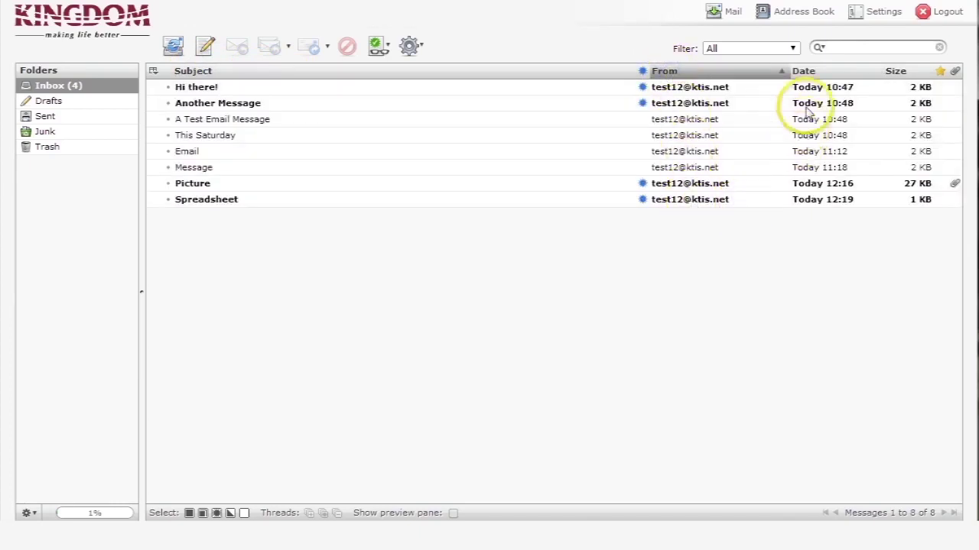
left_click(828, 74)
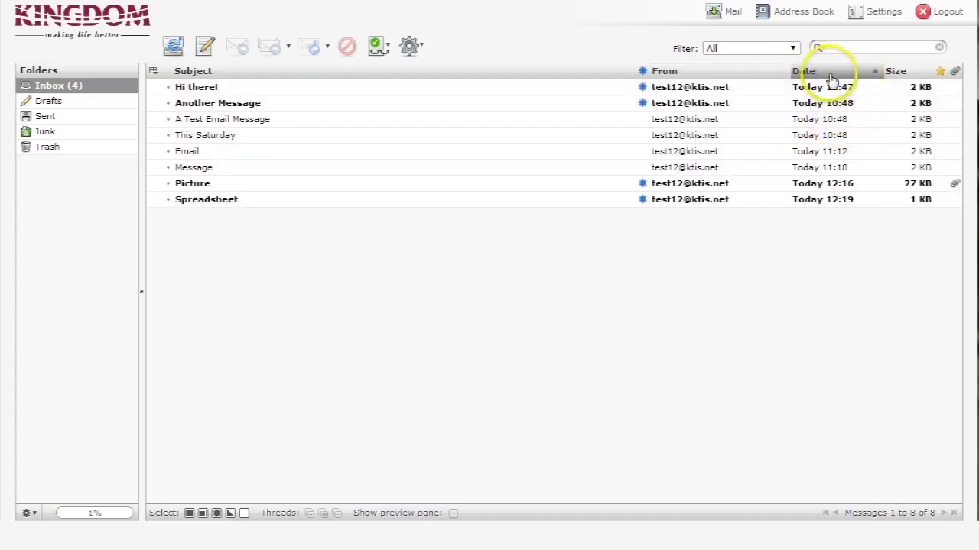
left_click(815, 71)
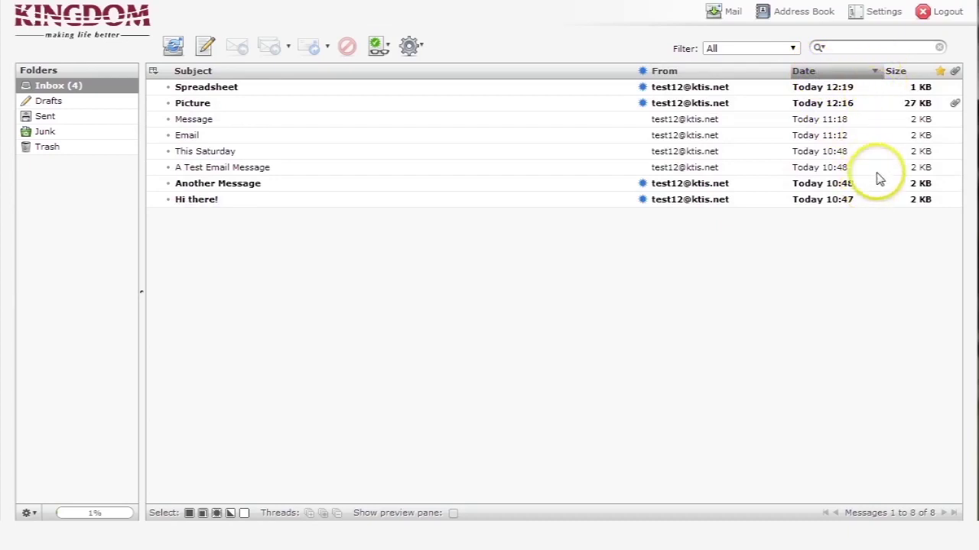
left_click(902, 73)
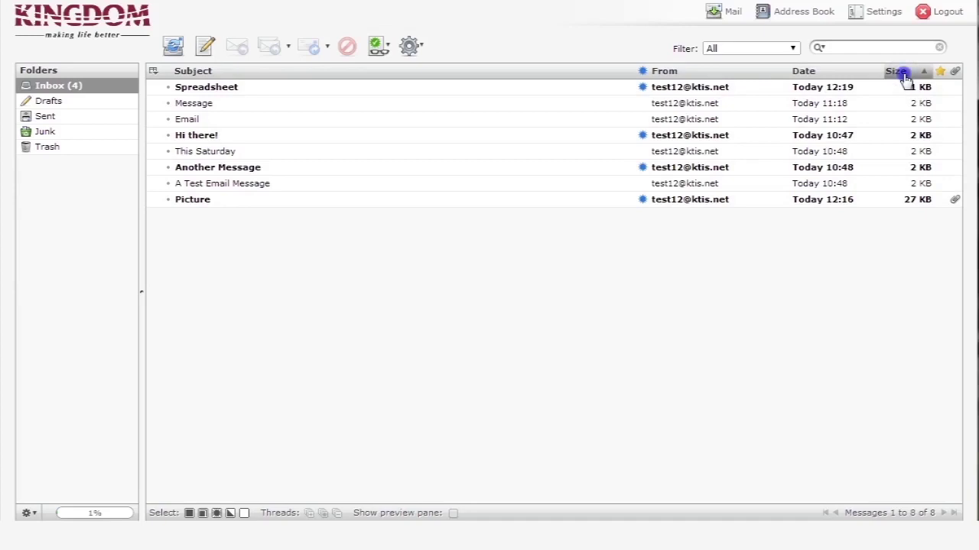
left_click(902, 73)
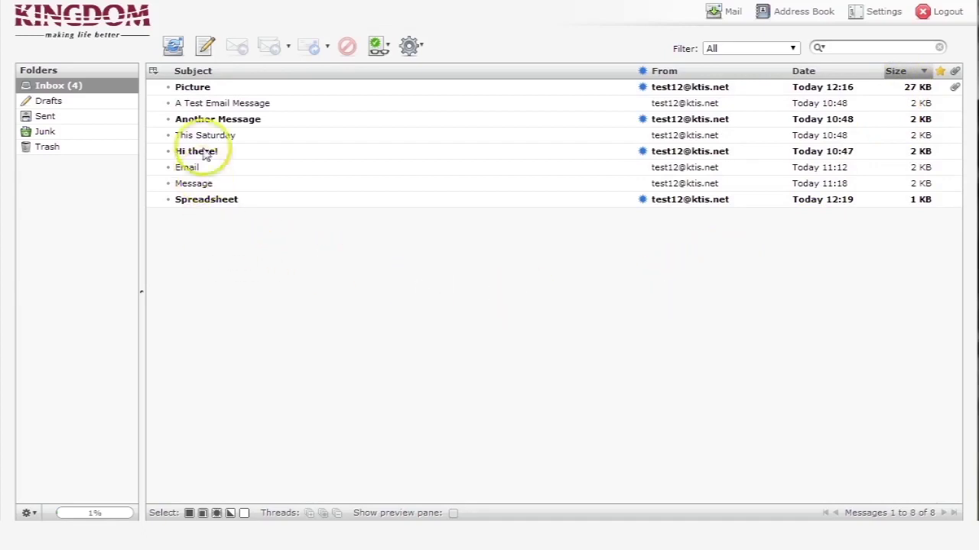
Compose a message to the test account with subject 'This is a test message' and body 'Hi there!'
left_click(207, 47)
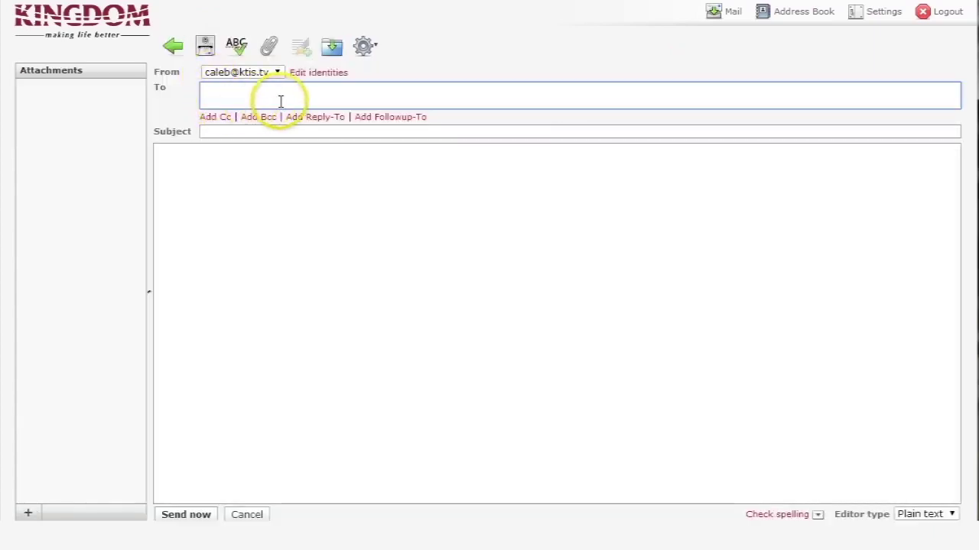
left_click(281, 101)
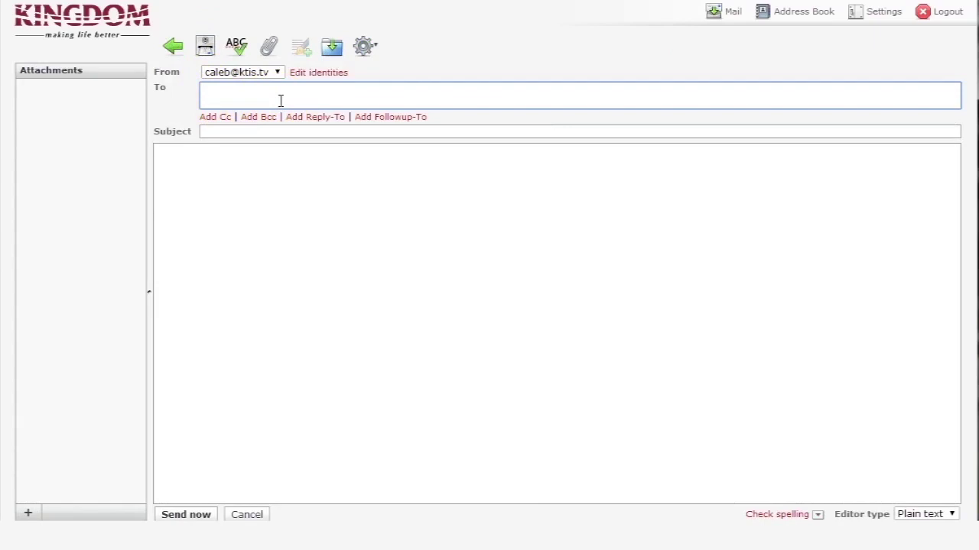
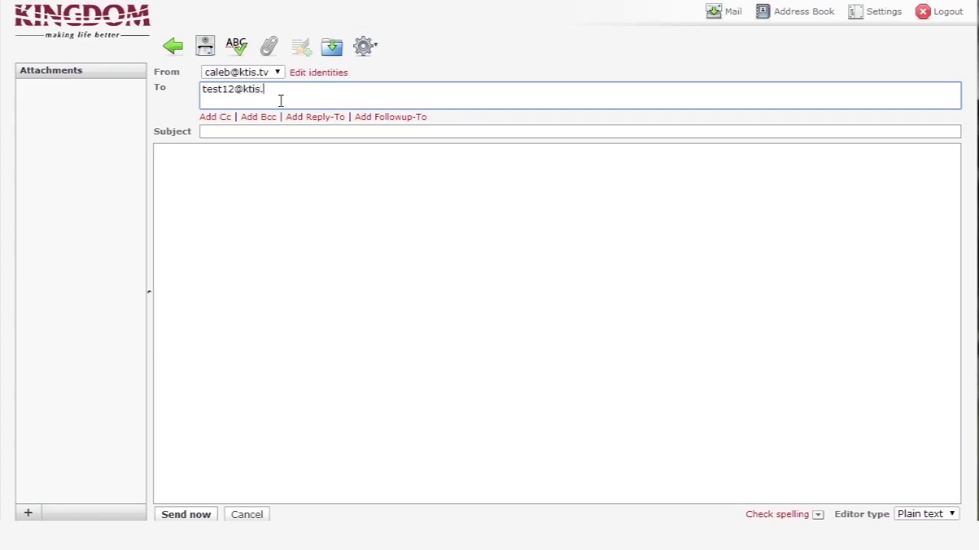
key("Tab")
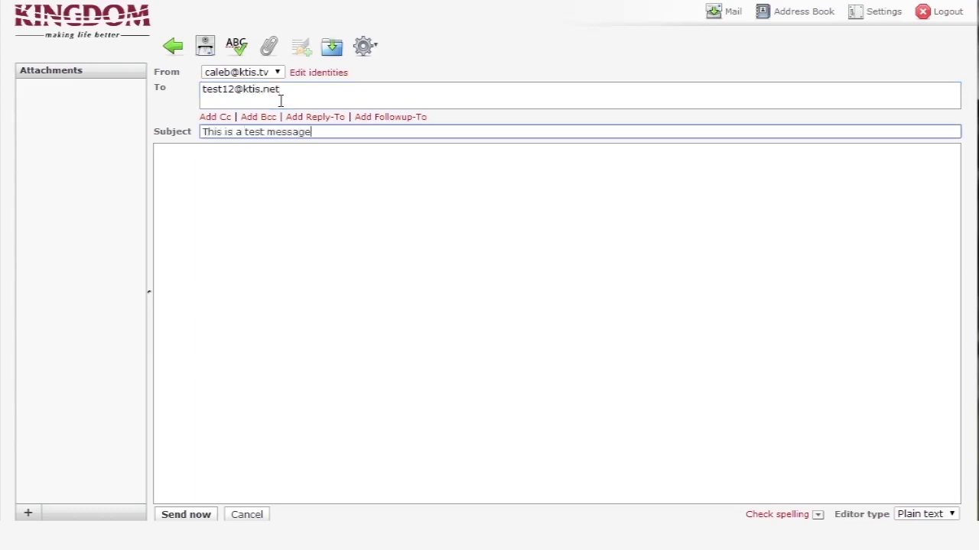
key("Tab")
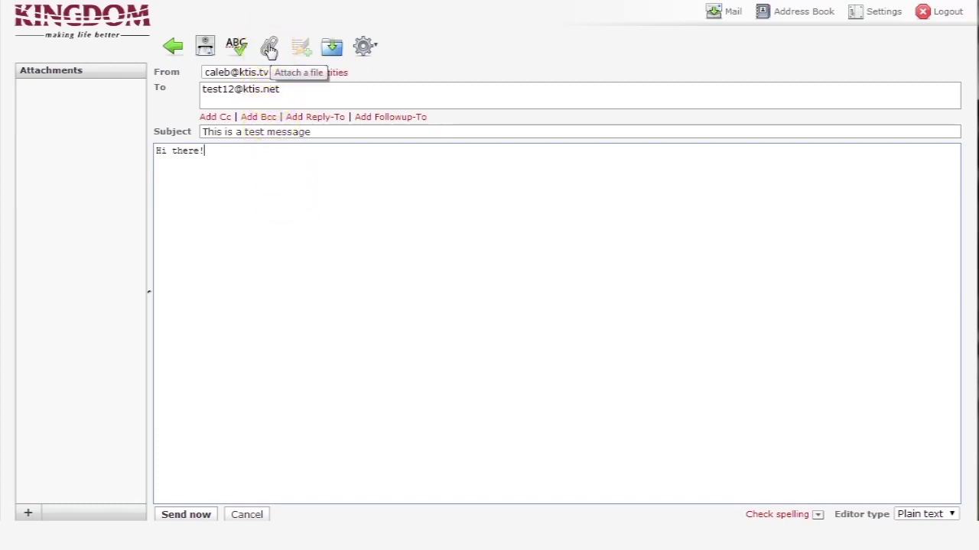
Upload small coffee.jpg as an attachment to the draft
left_click(270, 49)
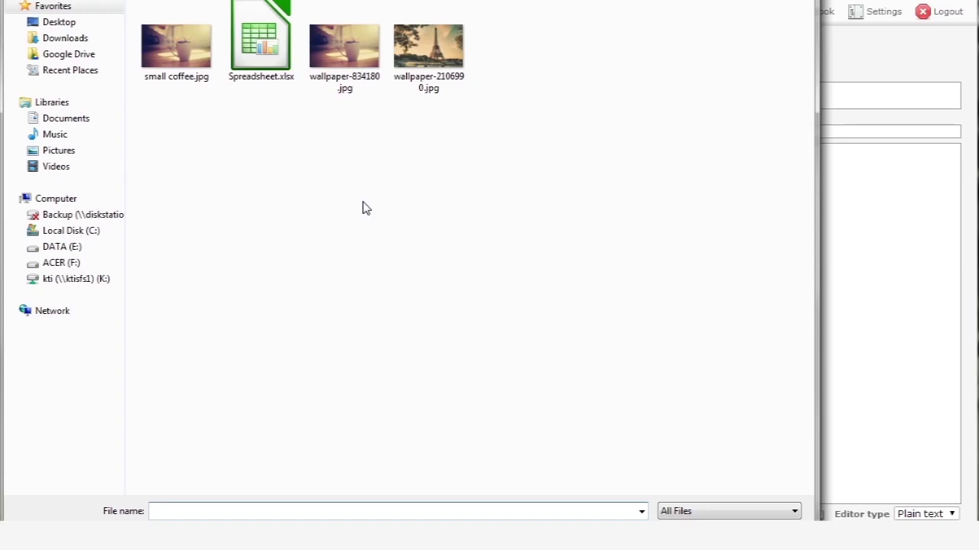
double_click(191, 50)
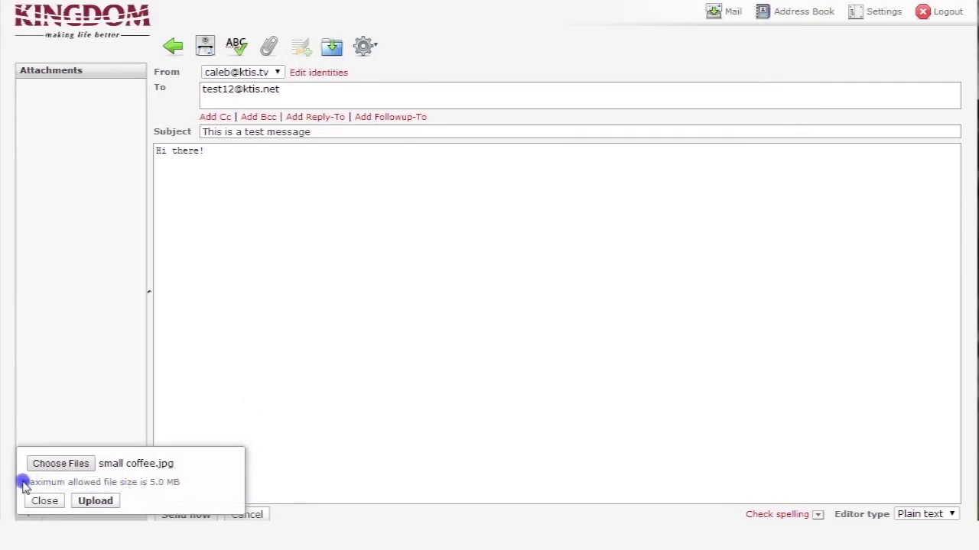
left_click(94, 501)
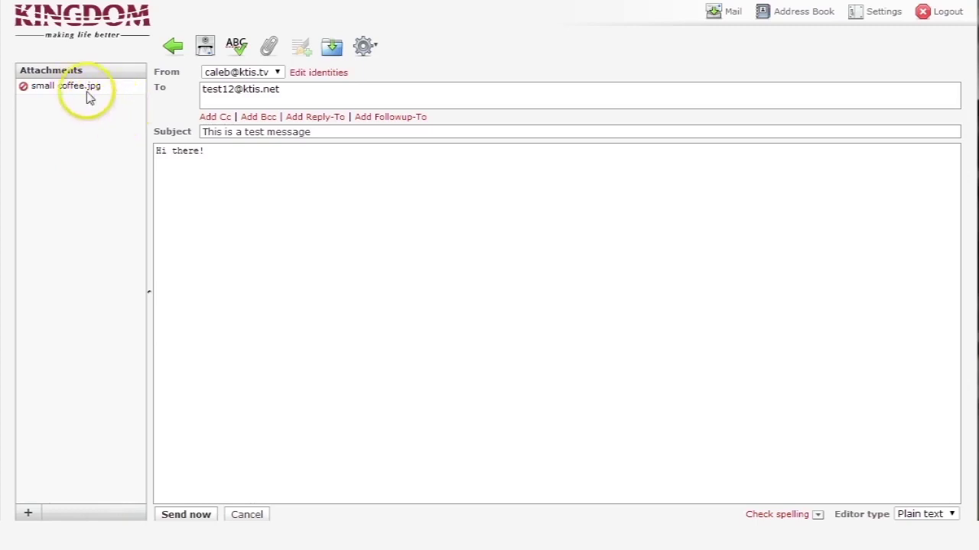
left_click(27, 514)
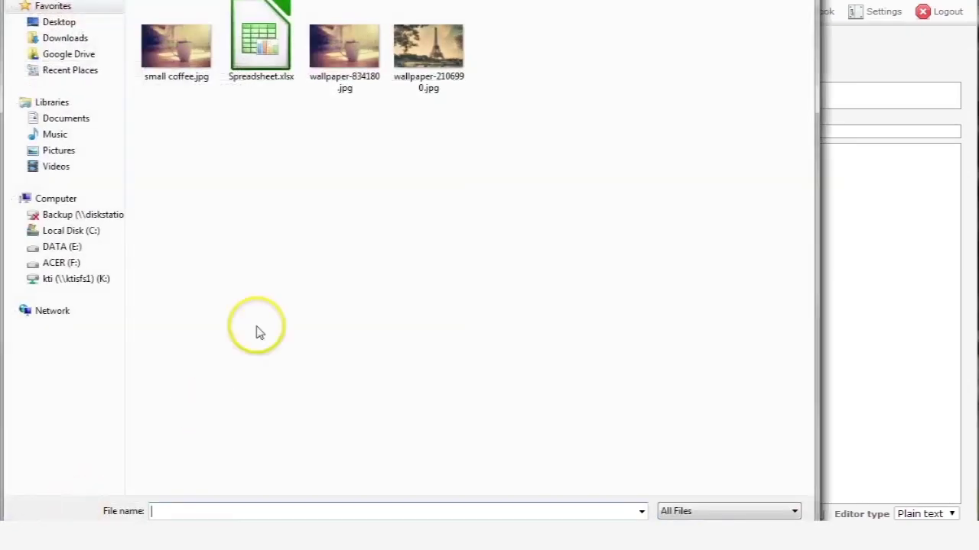
Upload wallpaper-2106990.jpg as a second attachment alongside small coffee.jpg
double_click(441, 52)
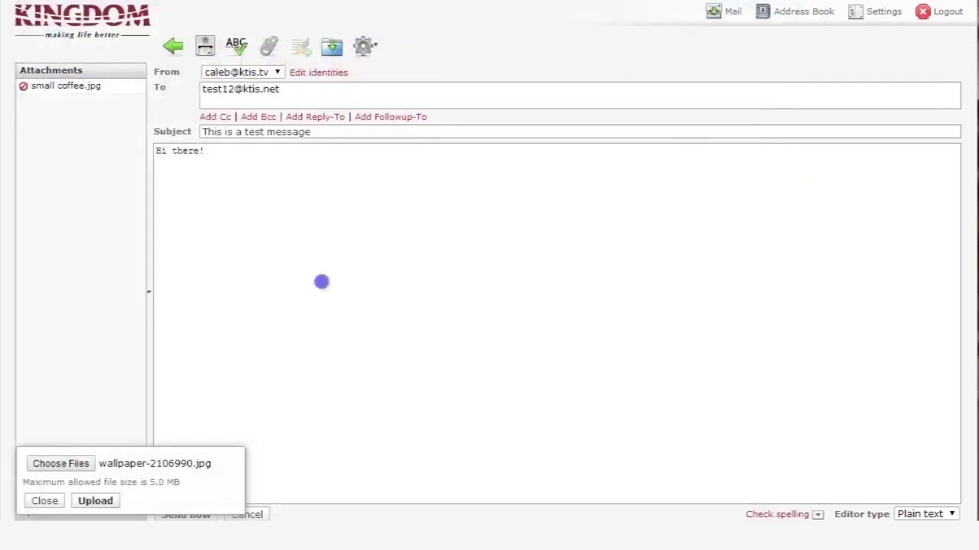
left_click(100, 502)
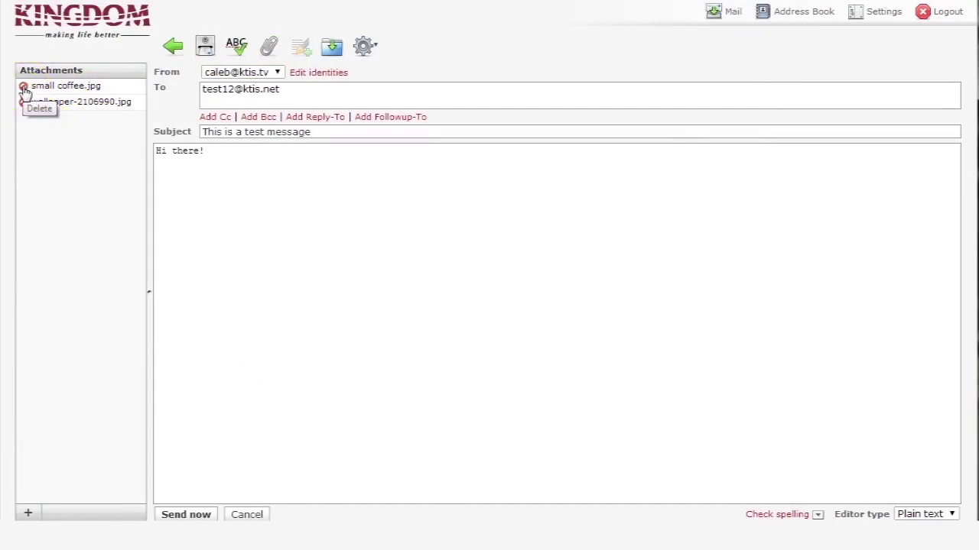
left_click(24, 88)
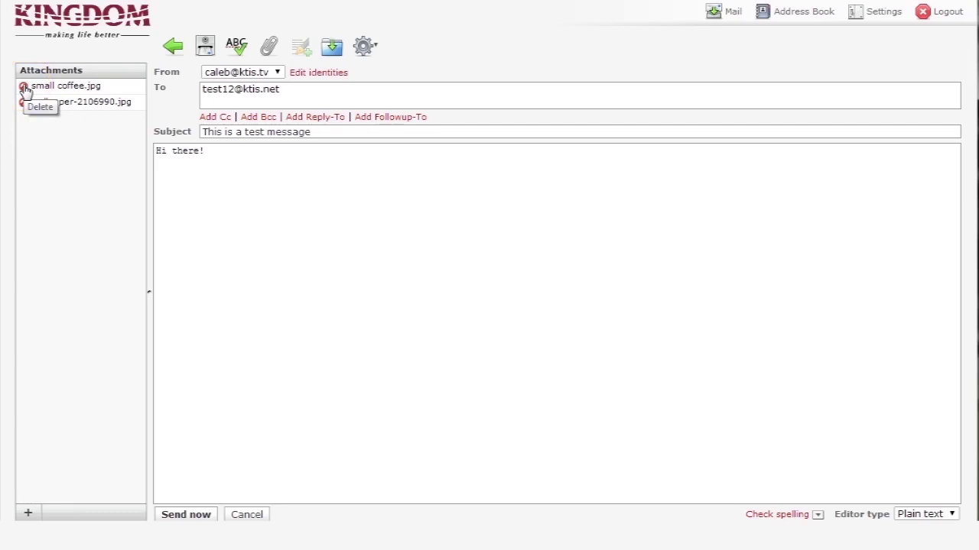
Delete small coffee.jpg from the attachments, keeping only wallpaper-2106990.jpg
left_click(24, 87)
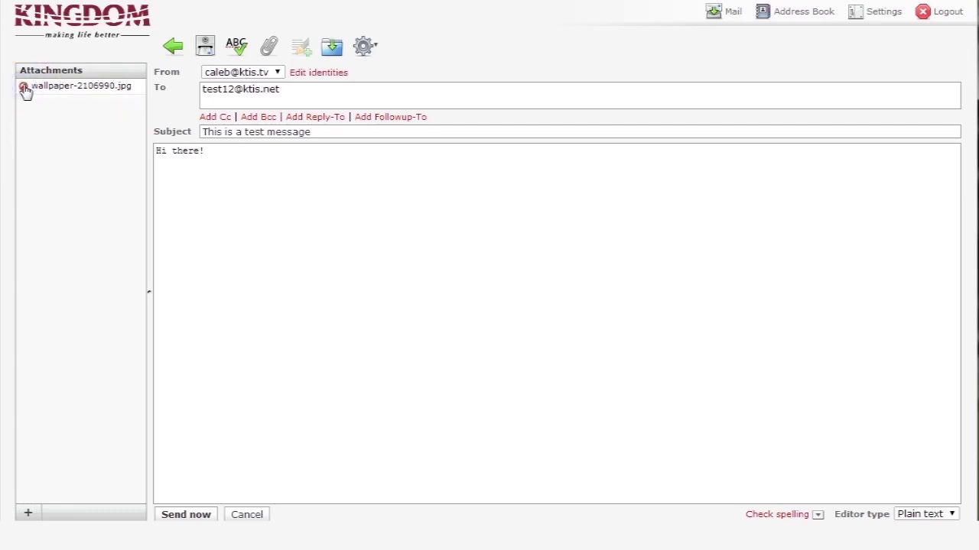
left_click(130, 269)
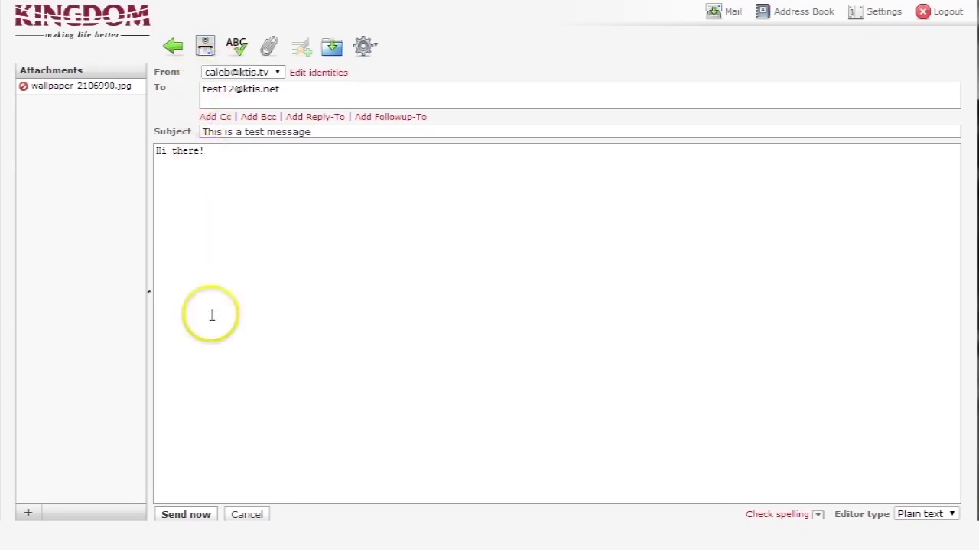
Send the message and view its Sent copy showing the wallpaper image
left_click(205, 516)
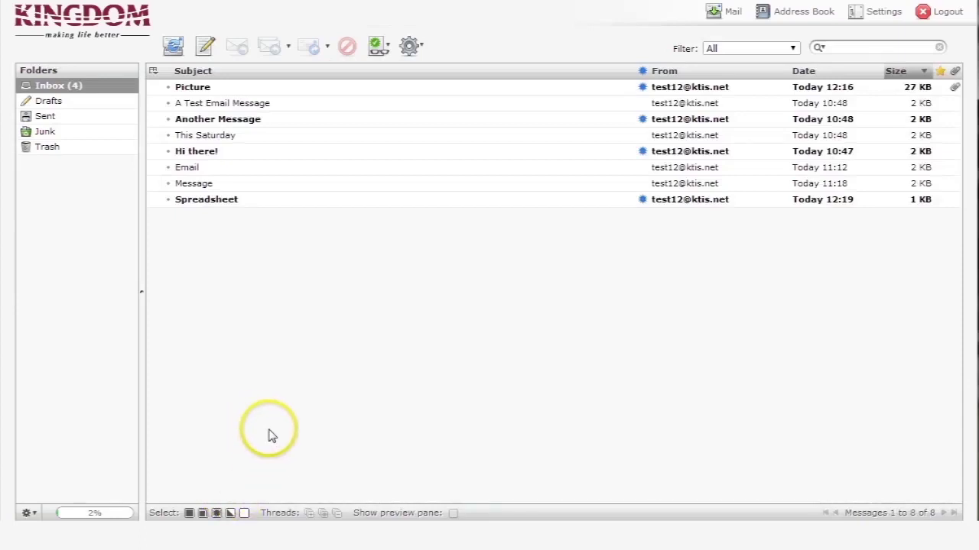
left_click(46, 118)
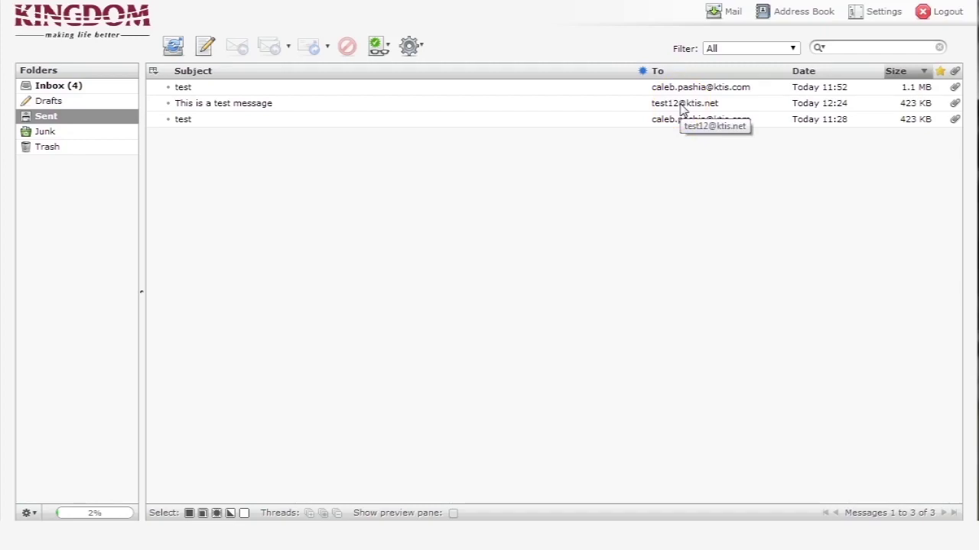
double_click(682, 107)
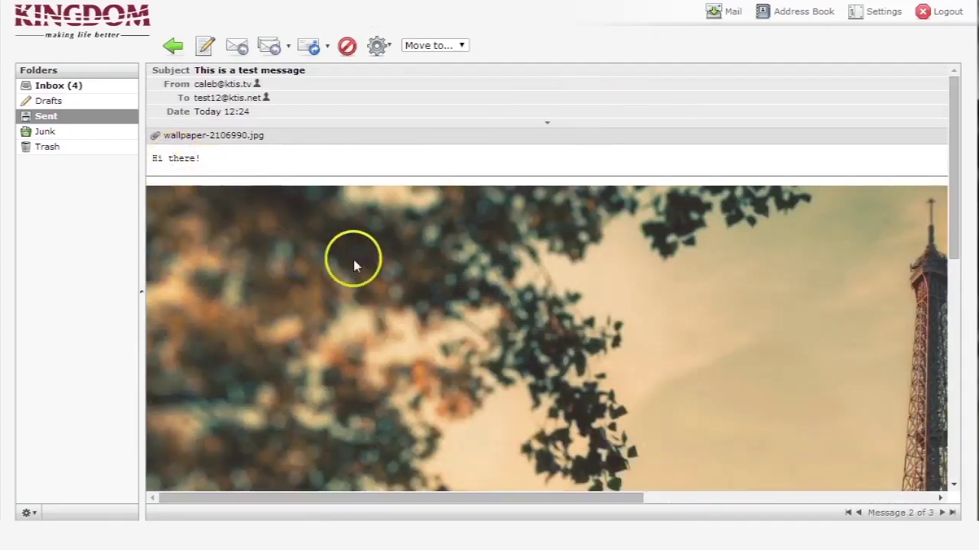
scroll(359, 263, "down", 10)
scroll(372, 259, "up", 9)
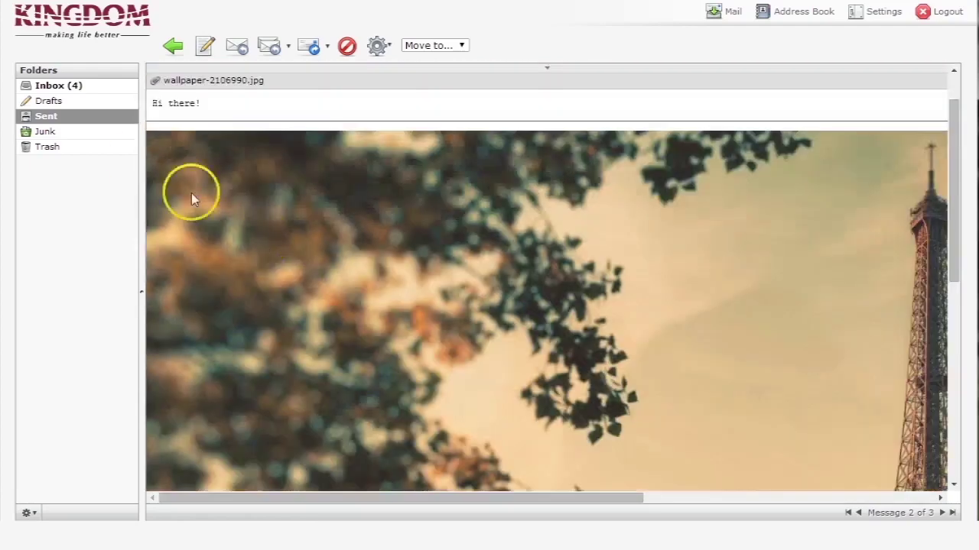
Return to the Inbox and open the Picture message to see its coffee cup image
left_click(58, 88)
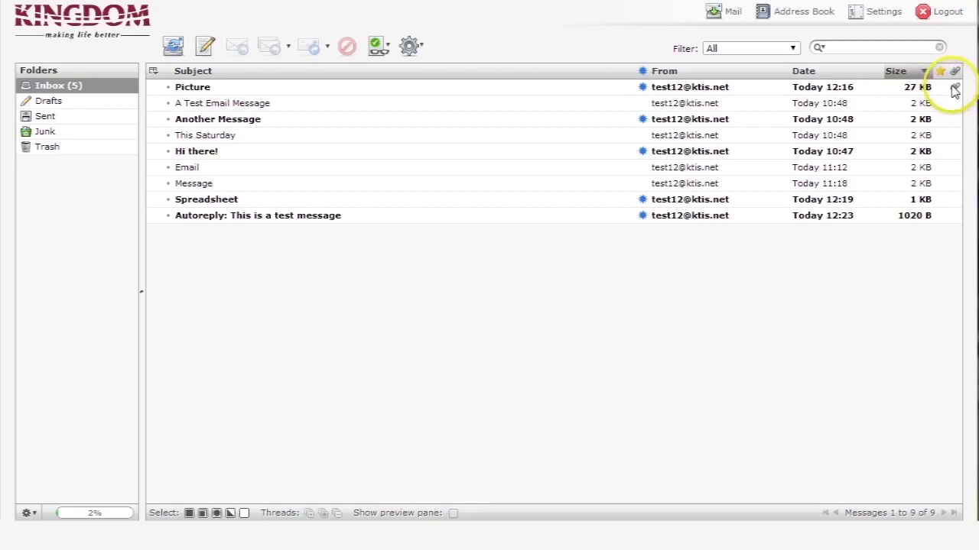
left_click(199, 87)
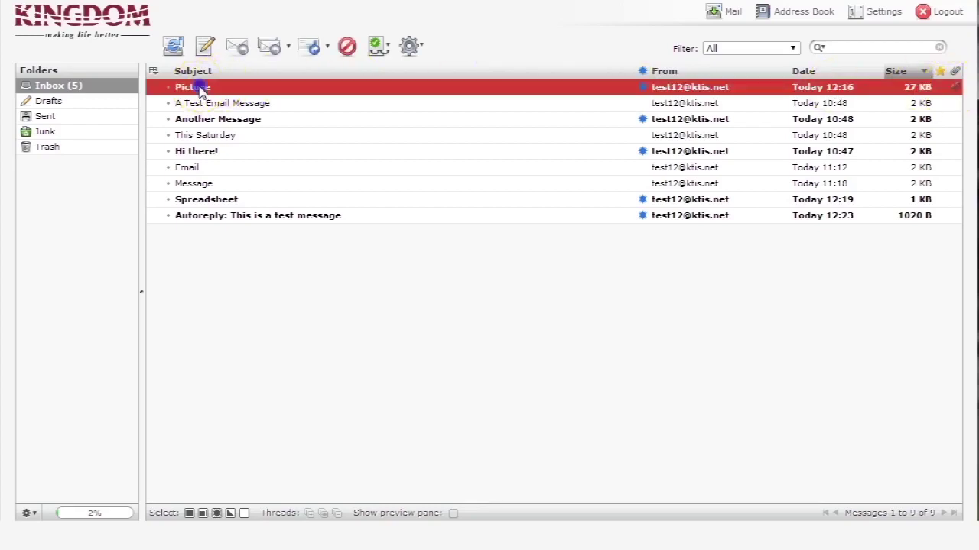
double_click(200, 88)
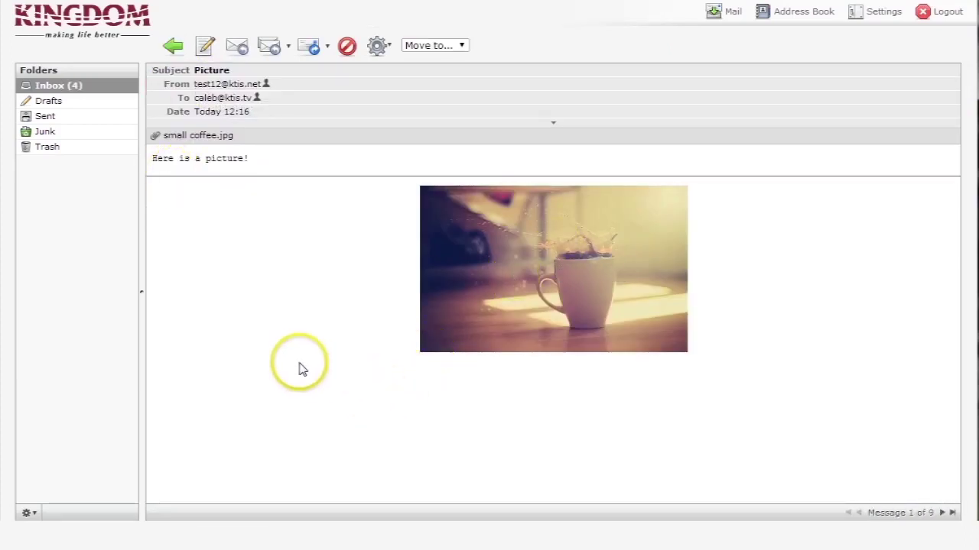
Open the Spreadsheet email and save its Spreadsheet.xlsx attachment as Spreadsheet (2).xlsx
left_click(74, 87)
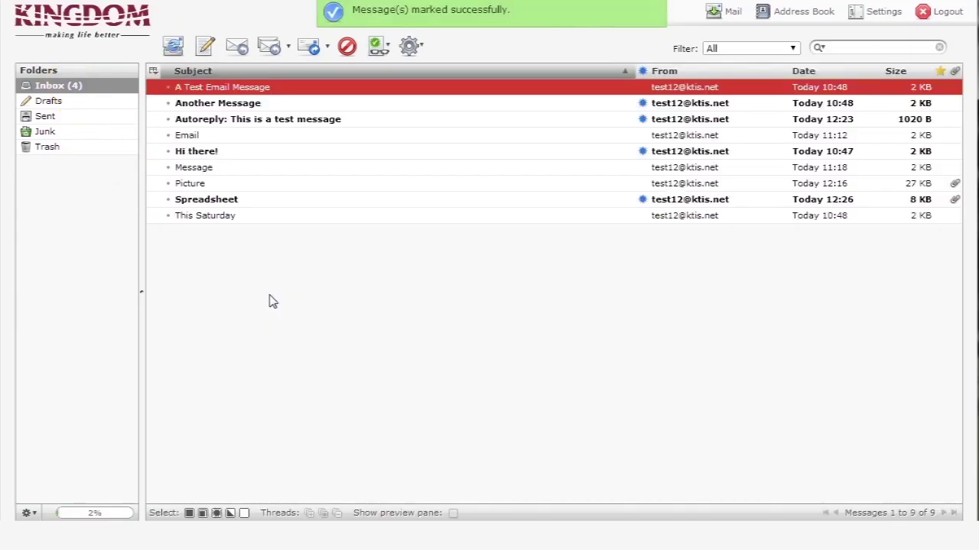
double_click(219, 201)
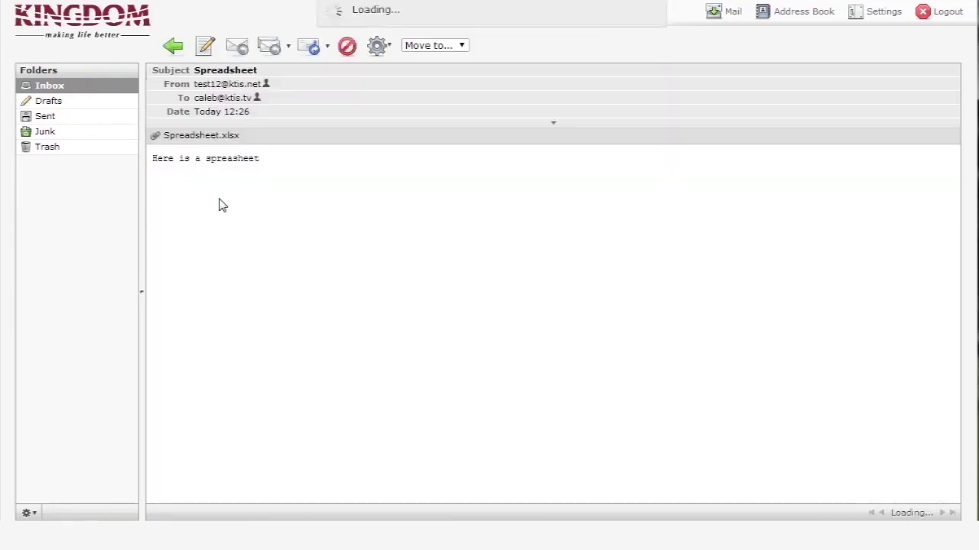
left_click(206, 136)
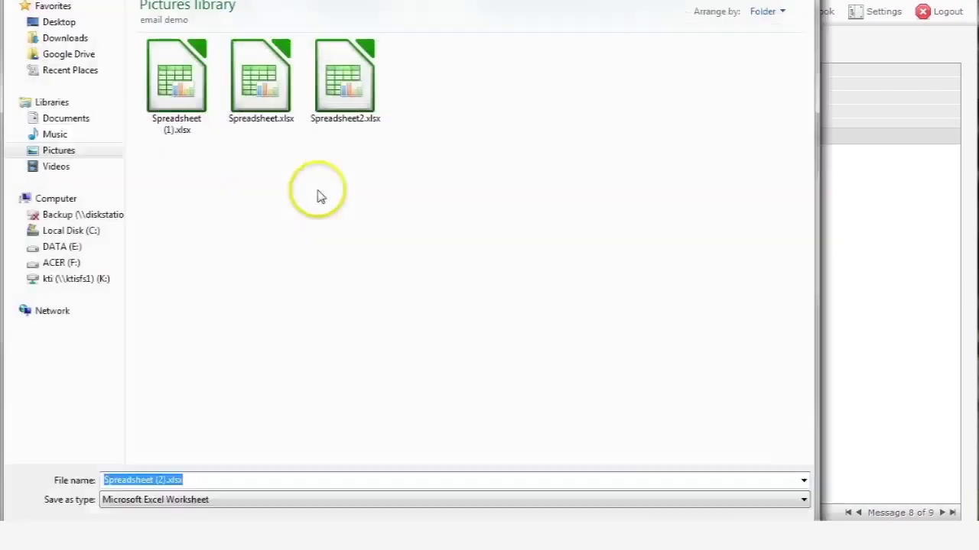
left_click(678, 514)
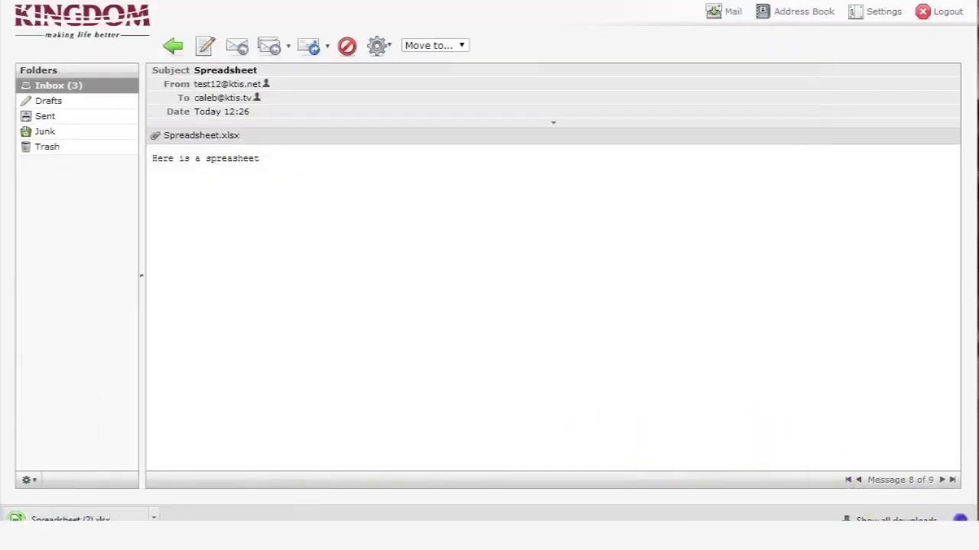
From the inbox list, delete A Test Email Message to the trash
left_click(68, 88)
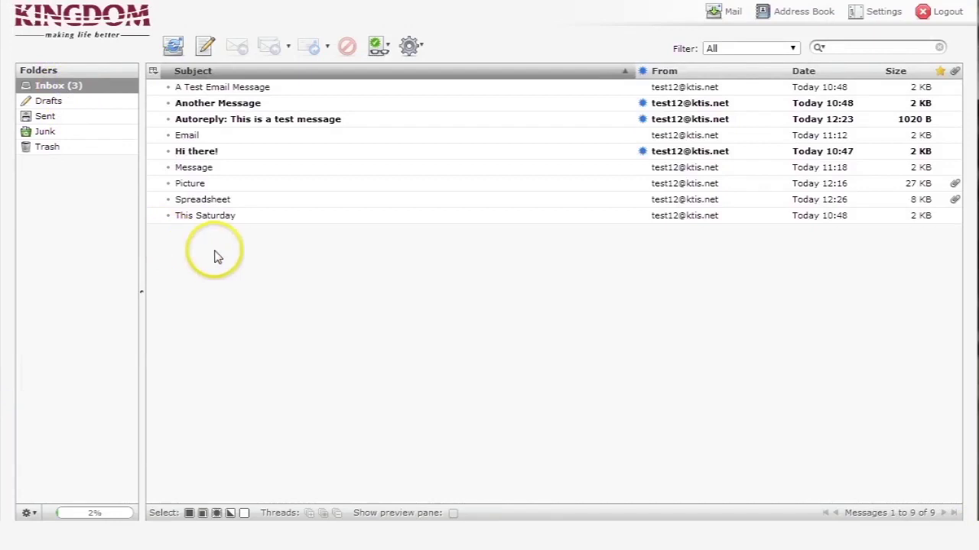
left_click(223, 89)
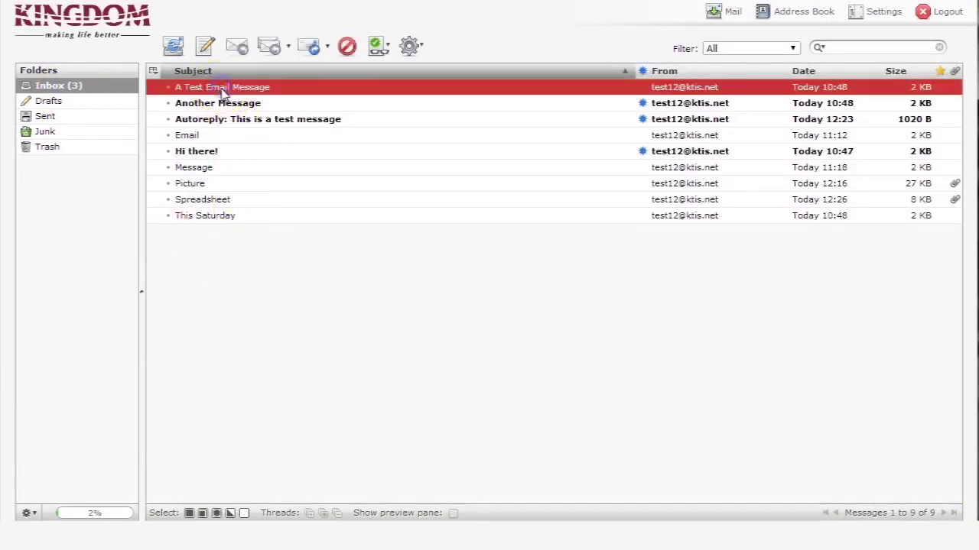
left_click(348, 48)
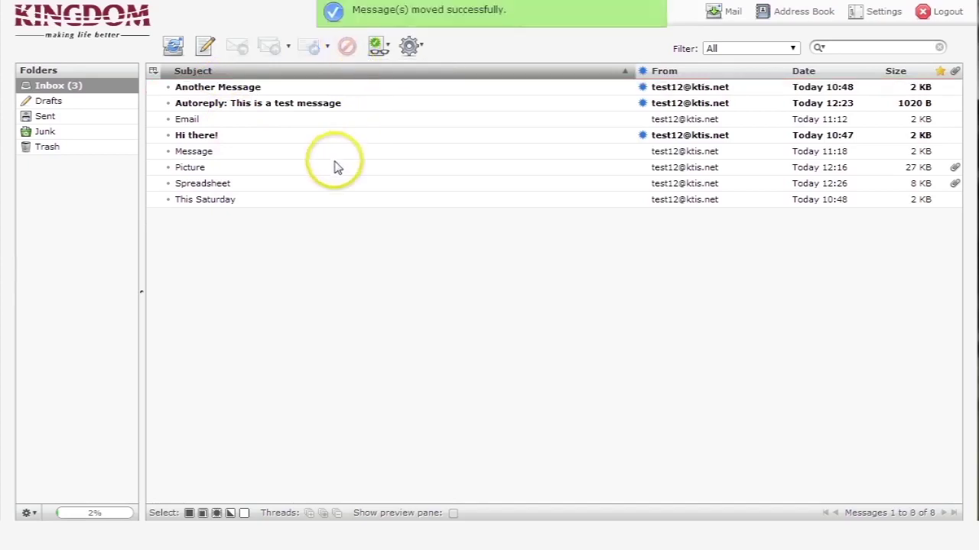
Open Another Message and move it to the trash
double_click(226, 89)
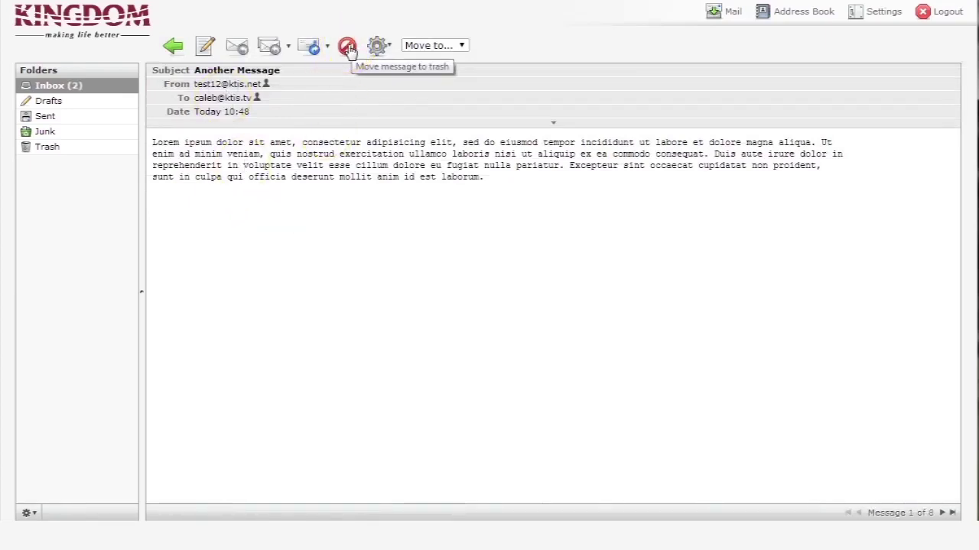
left_click(348, 47)
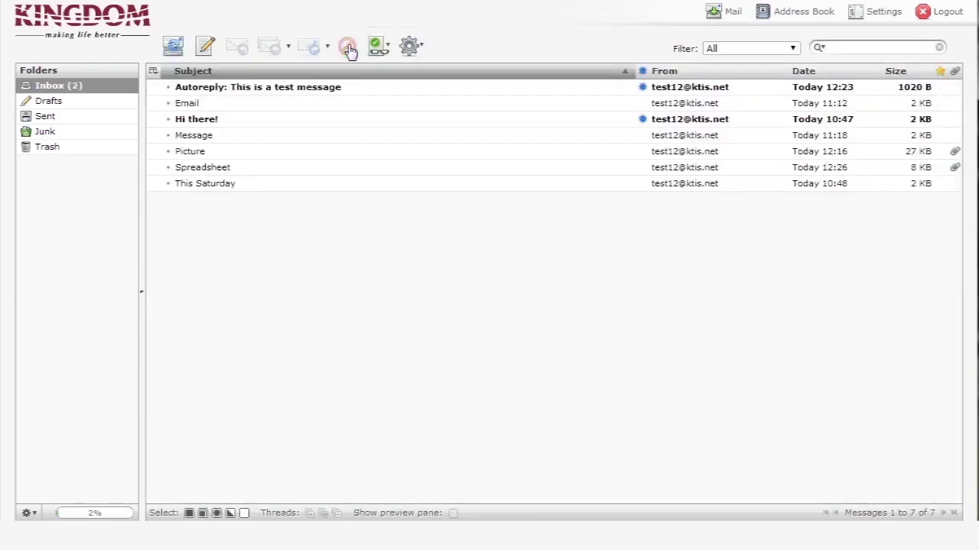
left_click(254, 346)
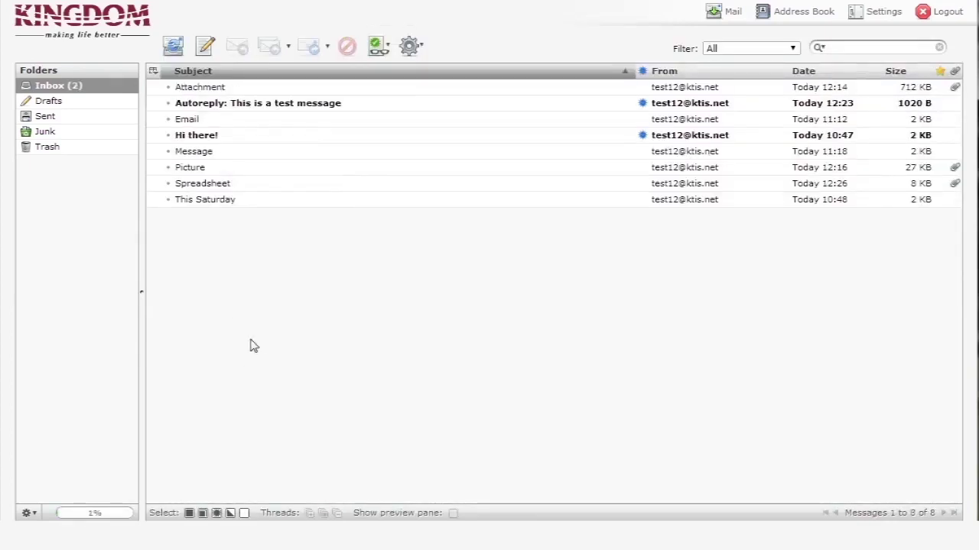
In the Trash folder, drag A Test Email Message back onto the Inbox folder
left_click(47, 147)
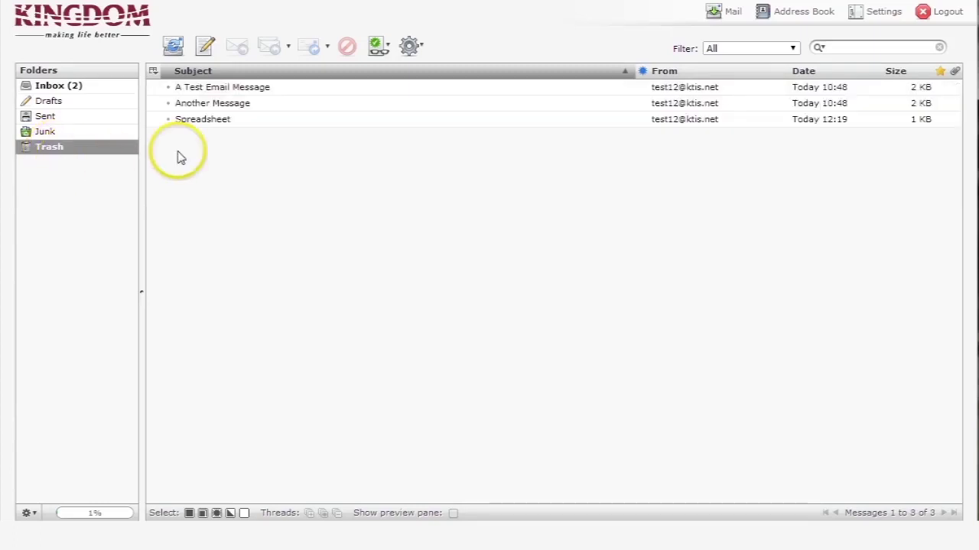
left_click(235, 90)
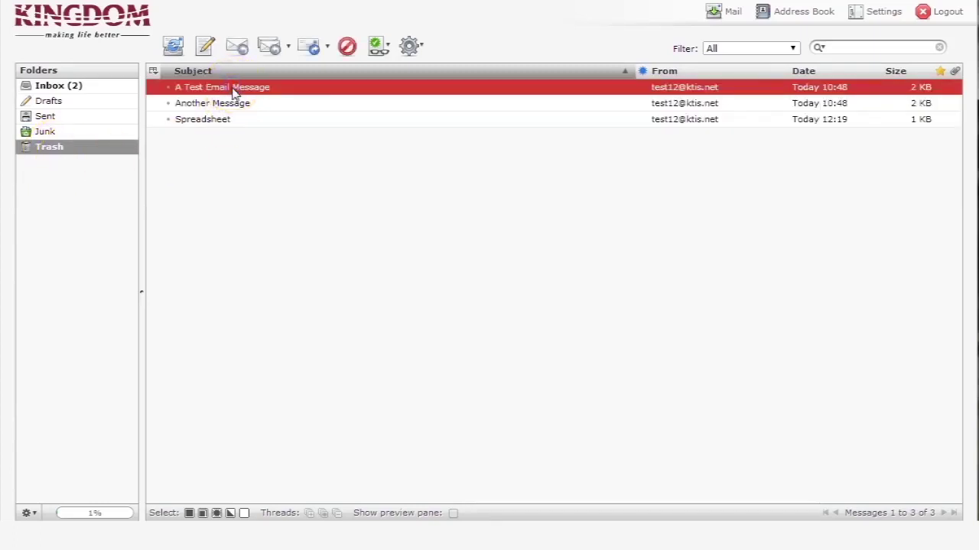
left_click_drag(235, 90, 77, 87)
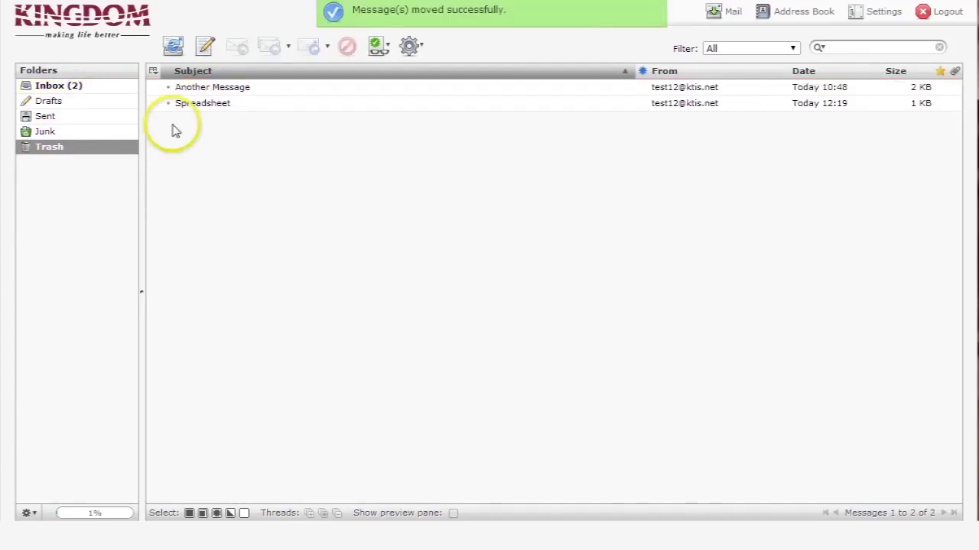
left_click(235, 89)
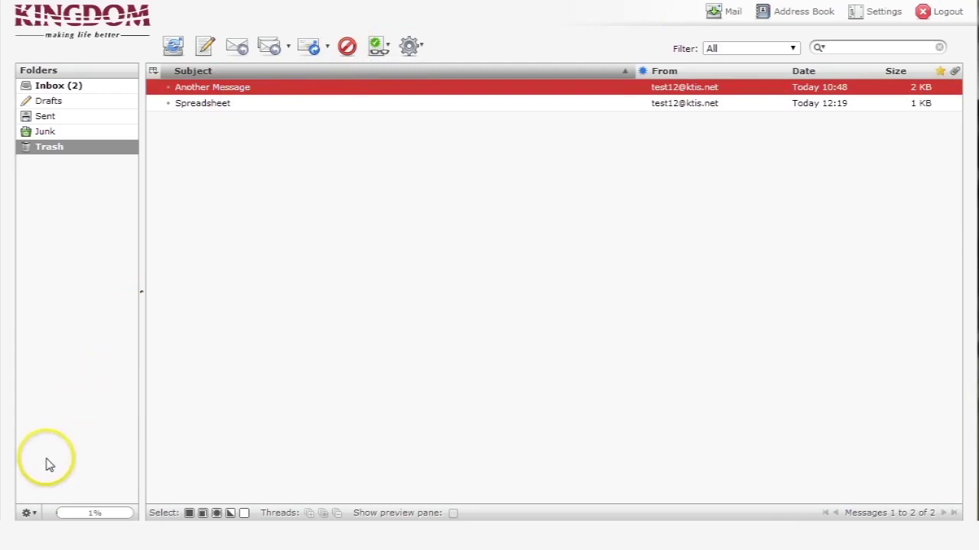
left_click(49, 150)
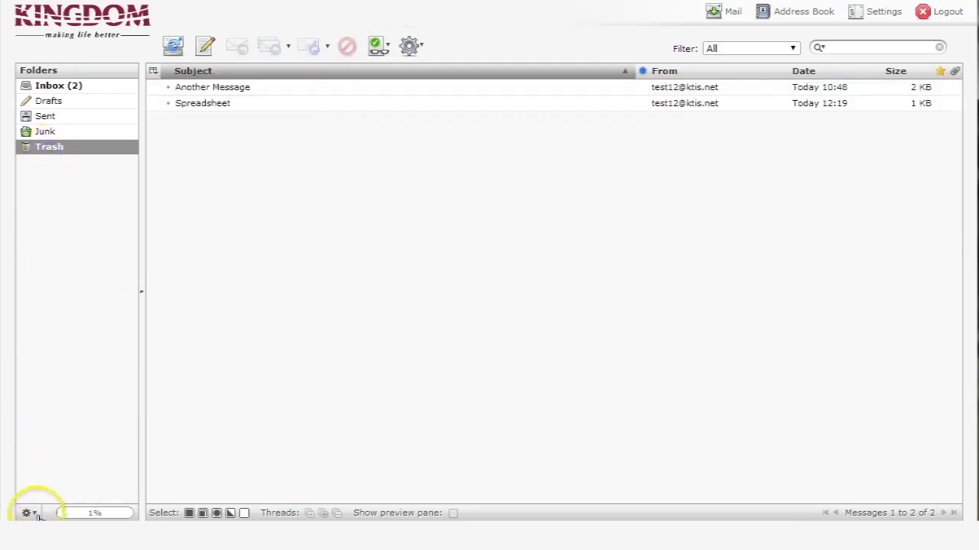
Empty the Trash folder from the folder options menu, confirm, and return to the Inbox
left_click(37, 513)
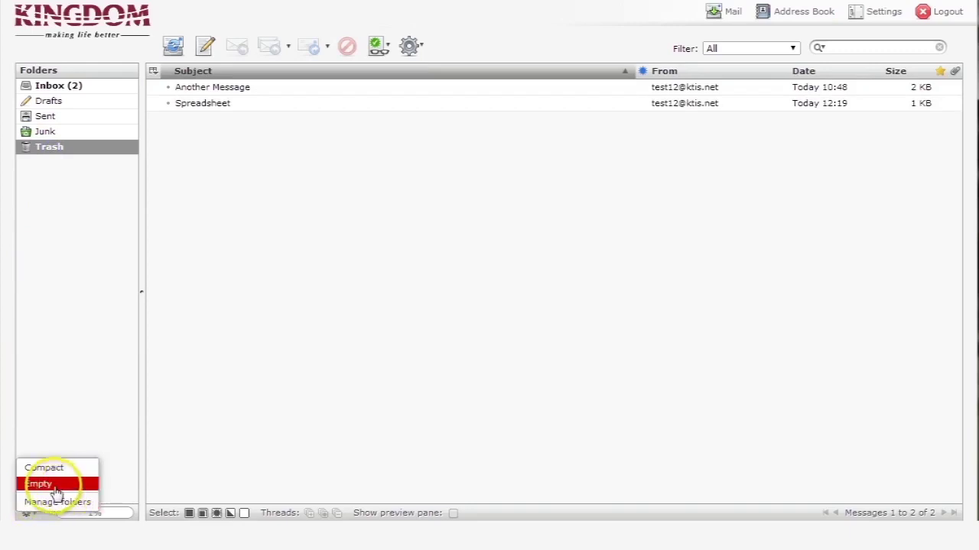
left_click(56, 486)
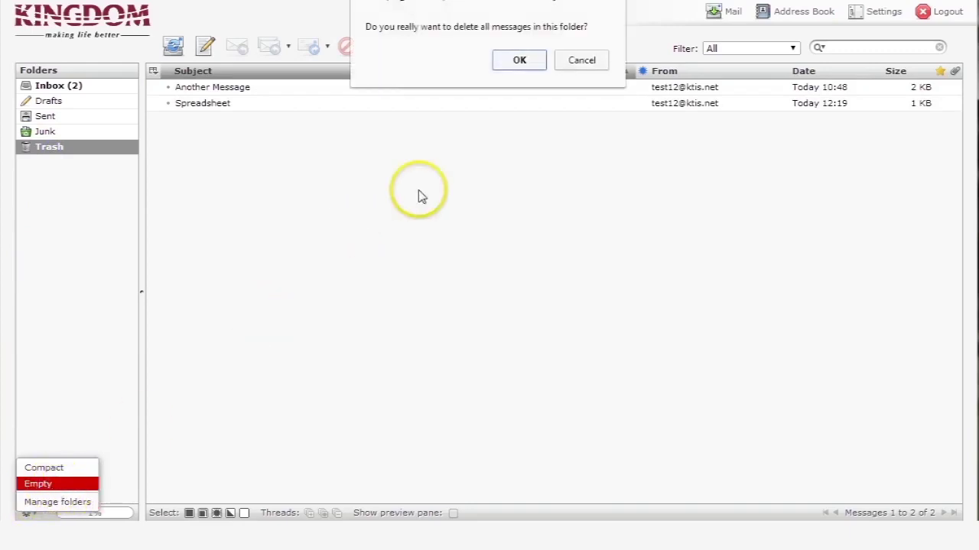
left_click(520, 61)
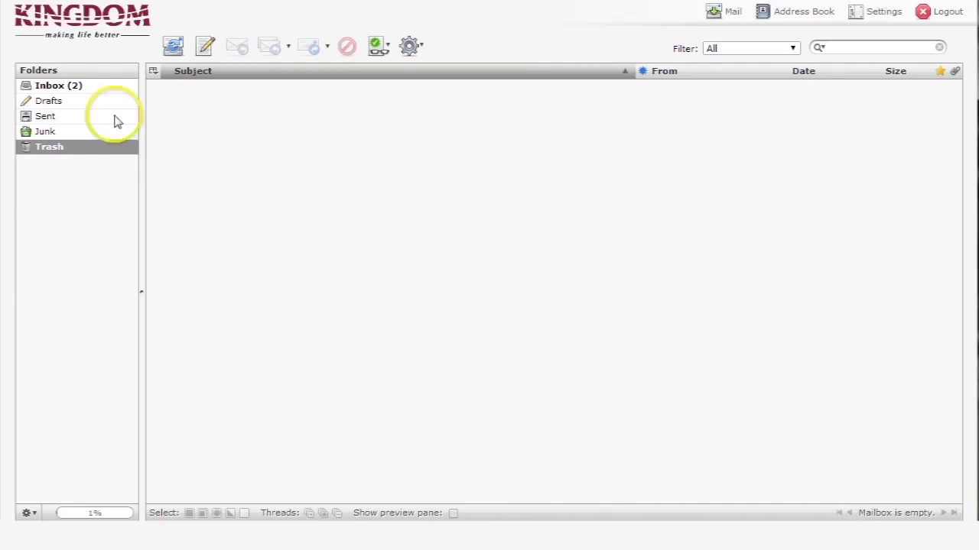
left_click(68, 88)
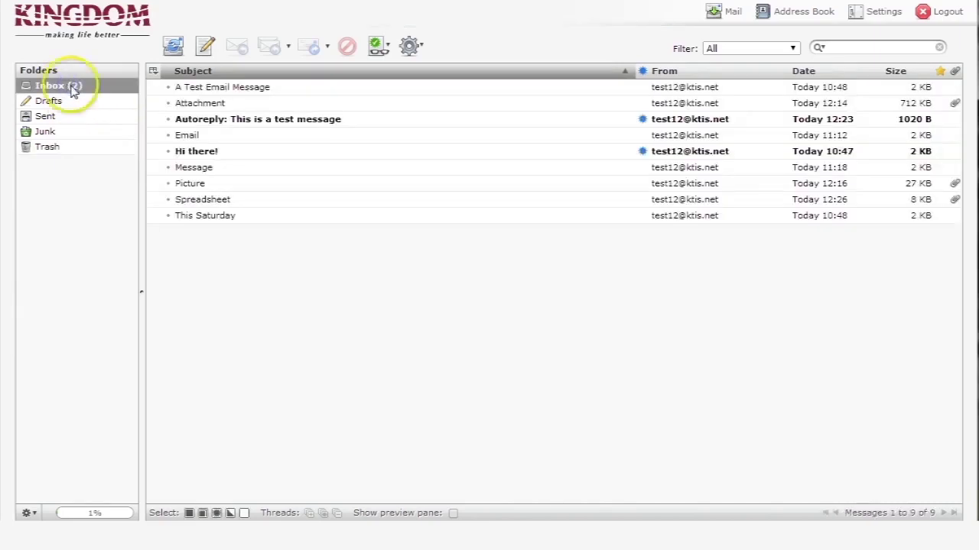